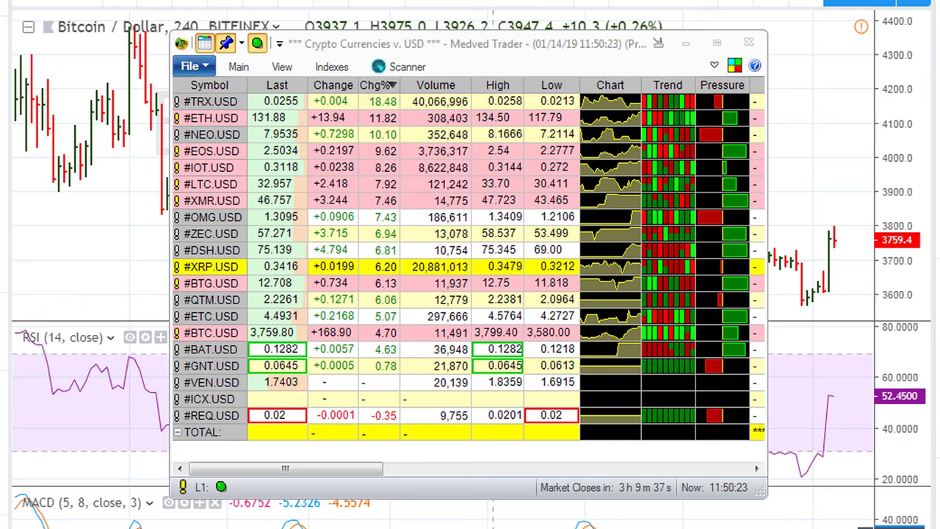
Mark the #BTC.USD row and quote timestamp, clear the marks, and minimize the quote window
{"action": "left_click_drag", "start_coordinate": [184, 338], "coordinate": [405, 342]}
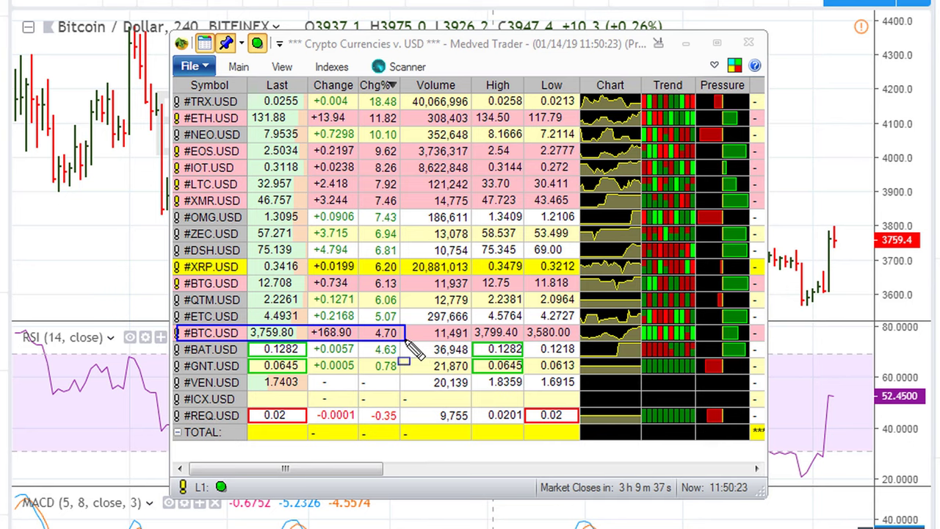
{"action": "left_click_drag", "start_coordinate": [406, 342], "coordinate": [406, 342]}
{"action": "left_click_drag", "start_coordinate": [526, 35], "coordinate": [621, 53]}
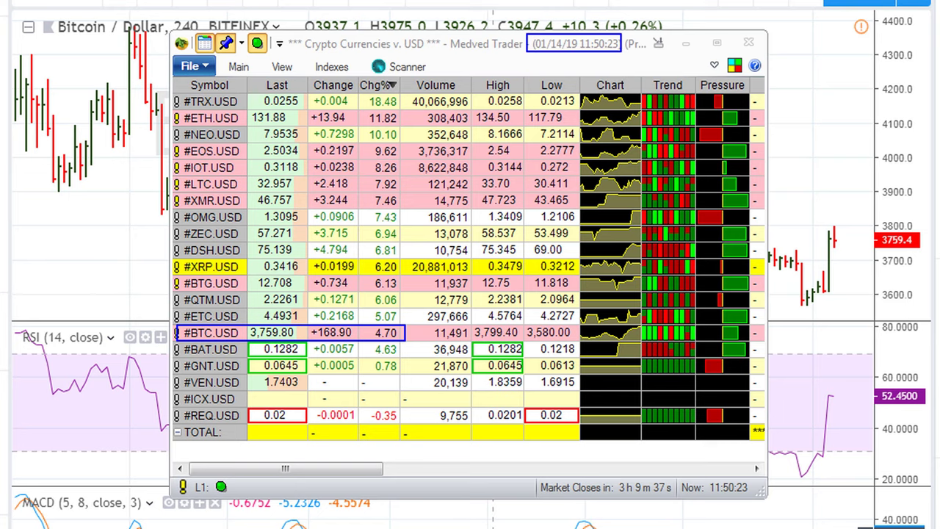
{"action": "key", "text": "Escape"}
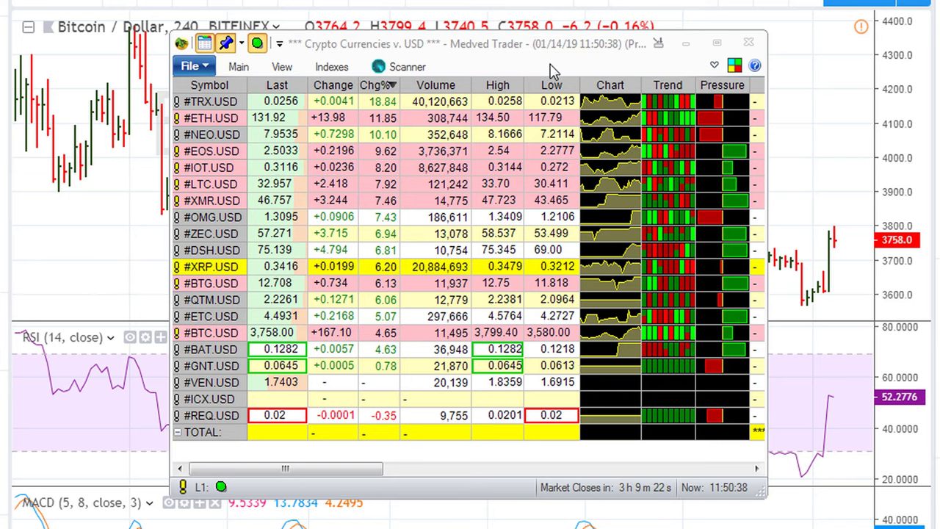
{"action": "key", "text": "super+Down"}
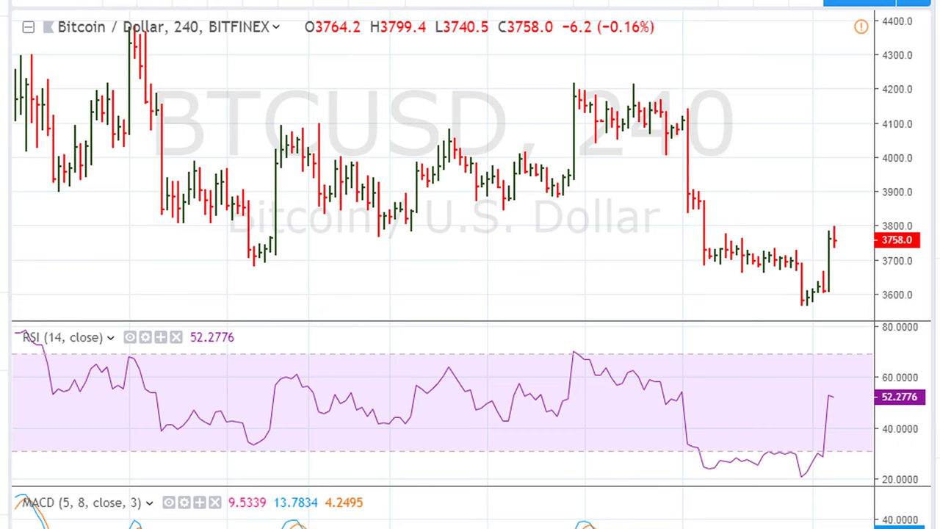
Draw arrows beside the last price bars and a rising trendline across the RSI lows
{"action": "key", "text": "ctrl+2"}
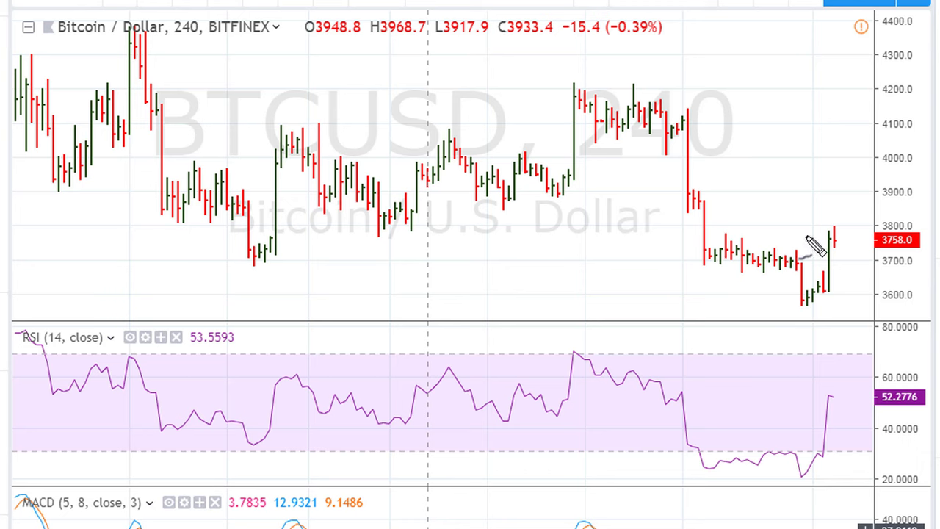
{"action": "left_click_drag", "start_coordinate": [805, 229], "coordinate": [829, 258]}
{"action": "left_click_drag", "start_coordinate": [844, 233], "coordinate": [851, 267]}
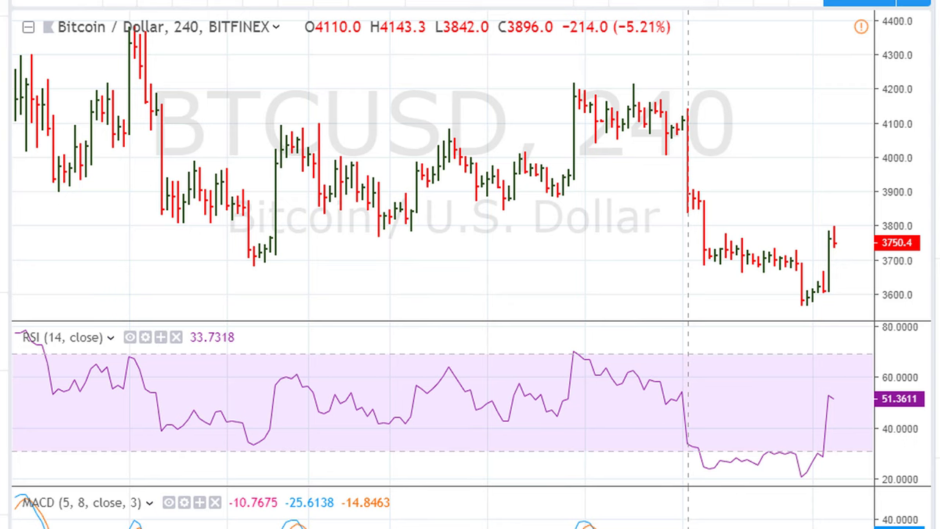
{"action": "mouse_move", "coordinate": [250, 445]}
{"action": "left_mouse_down"}
{"action": "mouse_move", "coordinate": [624, 424]}
{"action": "mouse_move", "coordinate": [856, 395]}
{"action": "left_mouse_up"}
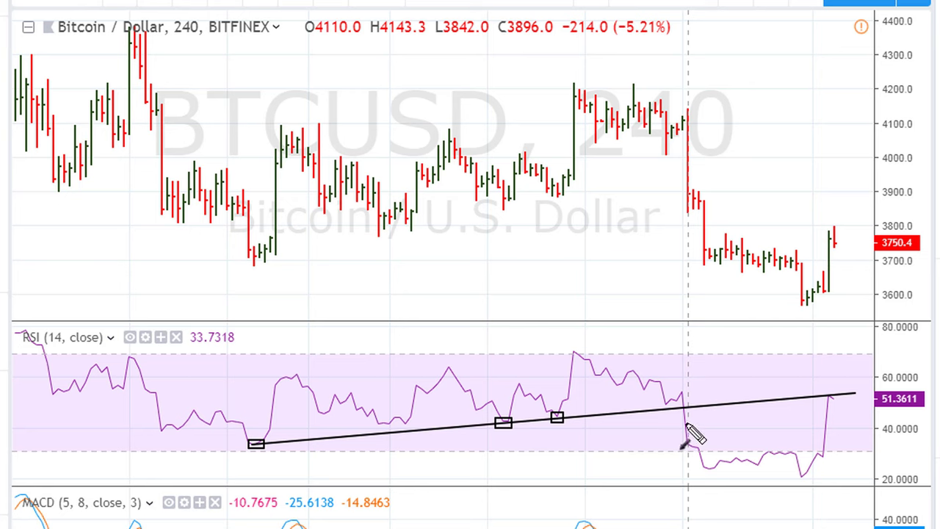
Point black arrows at the RSI trendline break, the price drop and the retest, and box the last bars
{"action": "left_click_drag", "start_coordinate": [703, 382], "coordinate": [687, 401]}
{"action": "left_click_drag", "start_coordinate": [717, 125], "coordinate": [690, 141]}
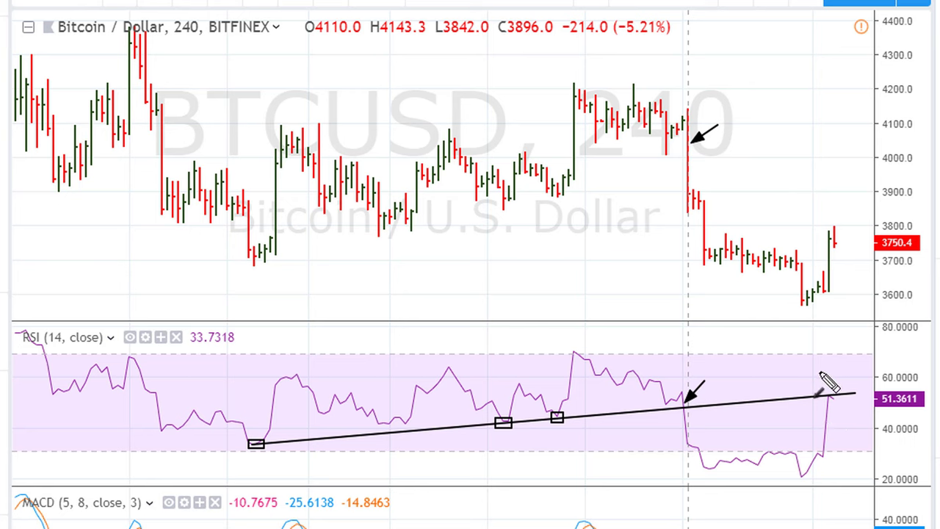
{"action": "left_click_drag", "start_coordinate": [809, 359], "coordinate": [825, 396]}
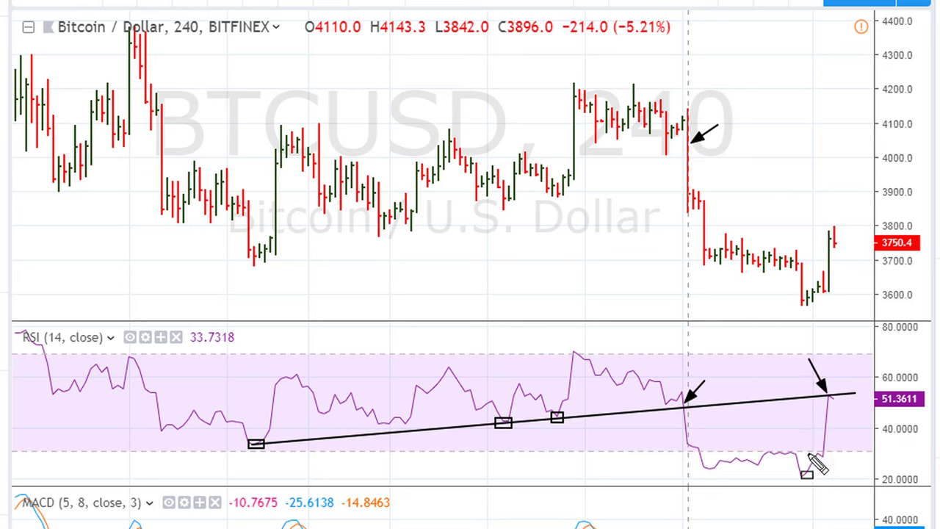
{"action": "left_click_drag", "start_coordinate": [821, 226], "coordinate": [838, 292]}
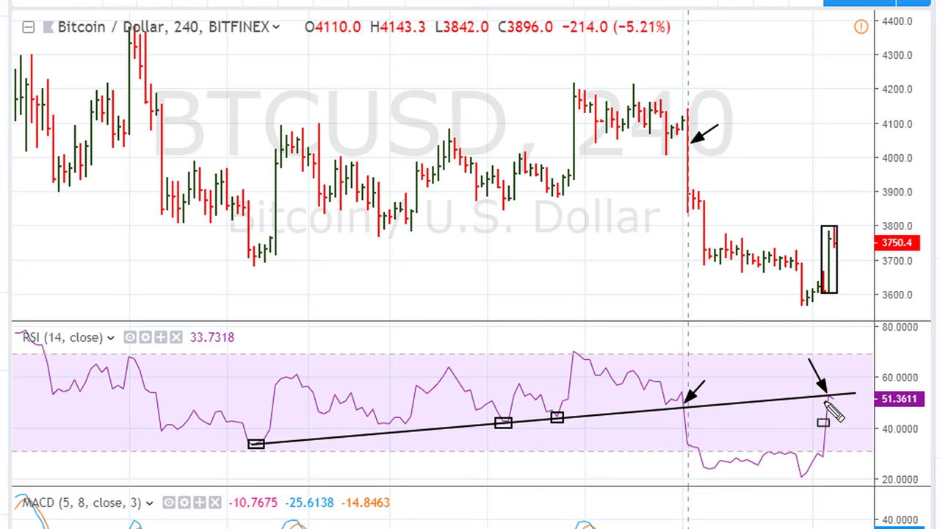
Box the RSI retest spike, then frame it and the 51.3611 RSI reading in red
{"action": "mouse_move", "coordinate": [819, 392]}
{"action": "left_mouse_down"}
{"action": "mouse_move", "coordinate": [838, 422]}
{"action": "mouse_move", "coordinate": [840, 404]}
{"action": "left_mouse_up"}
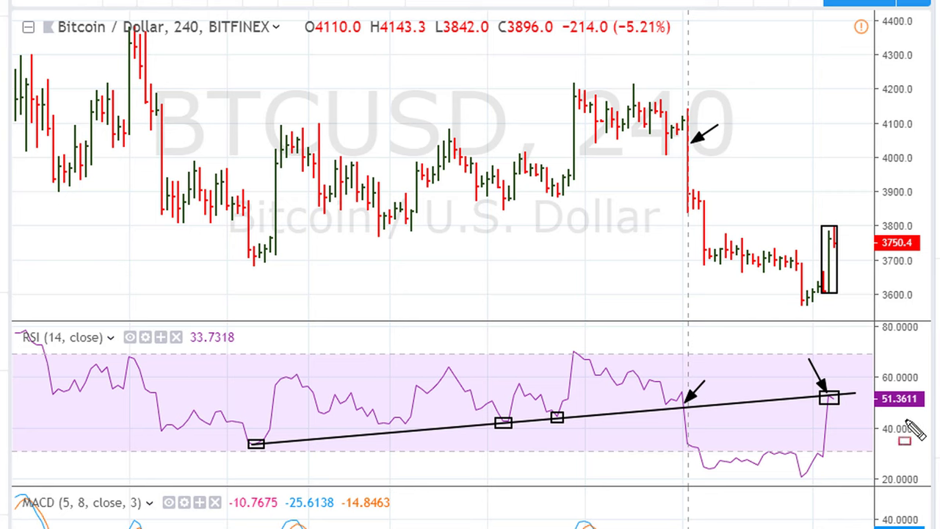
{"action": "left_click_drag", "start_coordinate": [816, 388], "coordinate": [846, 406]}
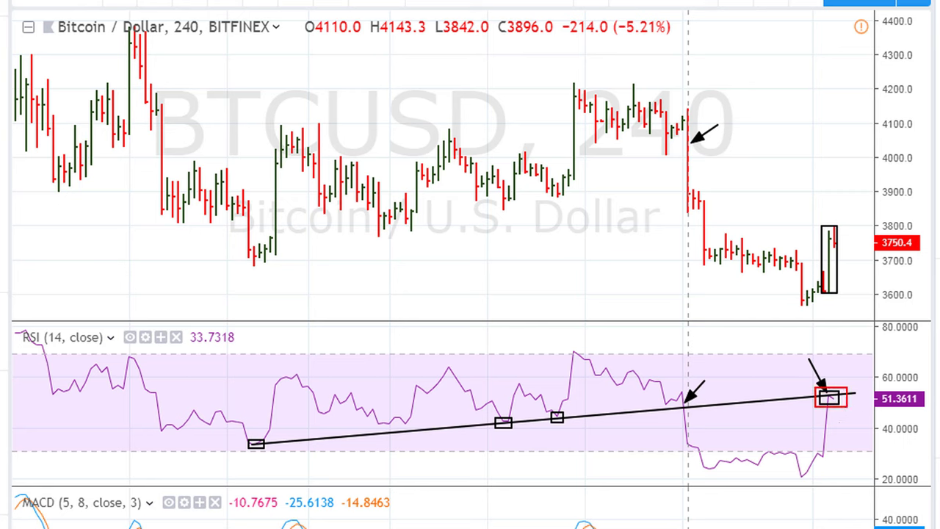
{"action": "left_click_drag", "start_coordinate": [867, 387], "coordinate": [929, 412]}
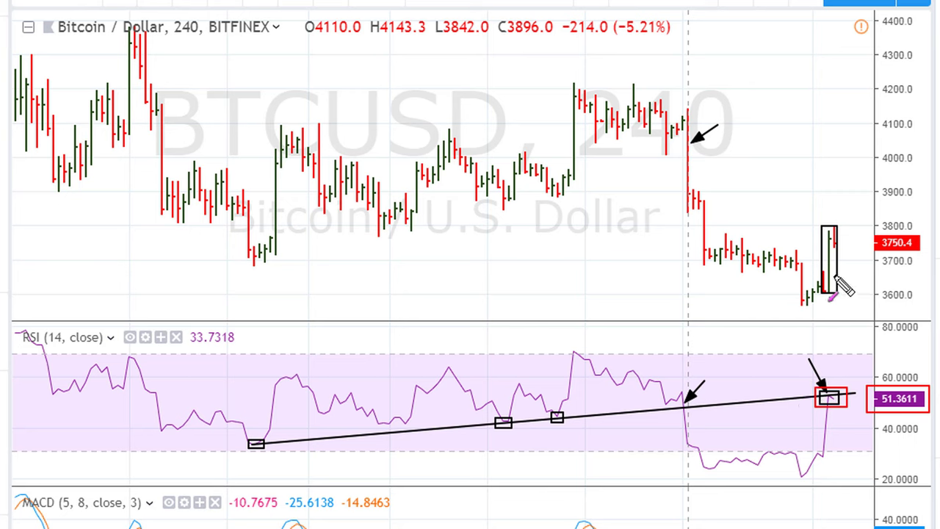
Draw magenta down arrows after the last bars and on RSI, plus a red line along the RSI highs into the break
{"action": "left_click_drag", "start_coordinate": [835, 256], "coordinate": [850, 313]}
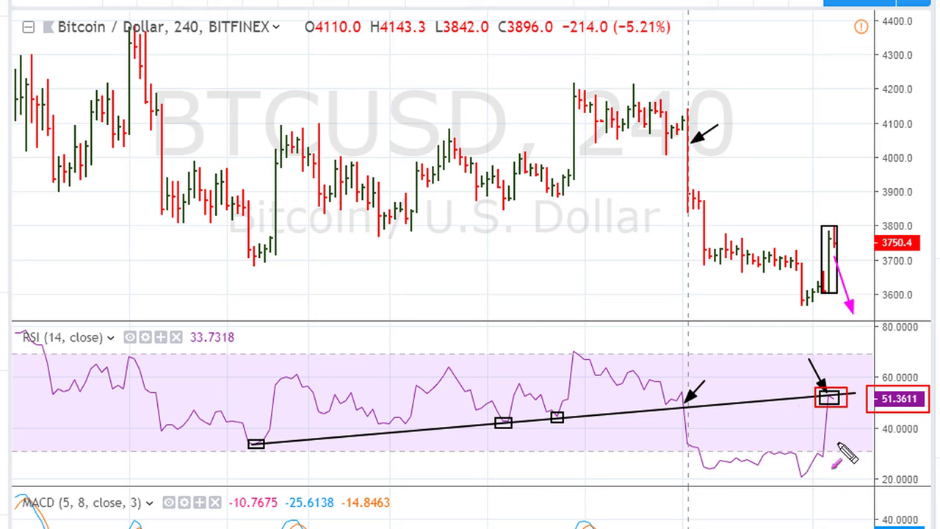
{"action": "left_click_drag", "start_coordinate": [831, 402], "coordinate": [853, 431]}
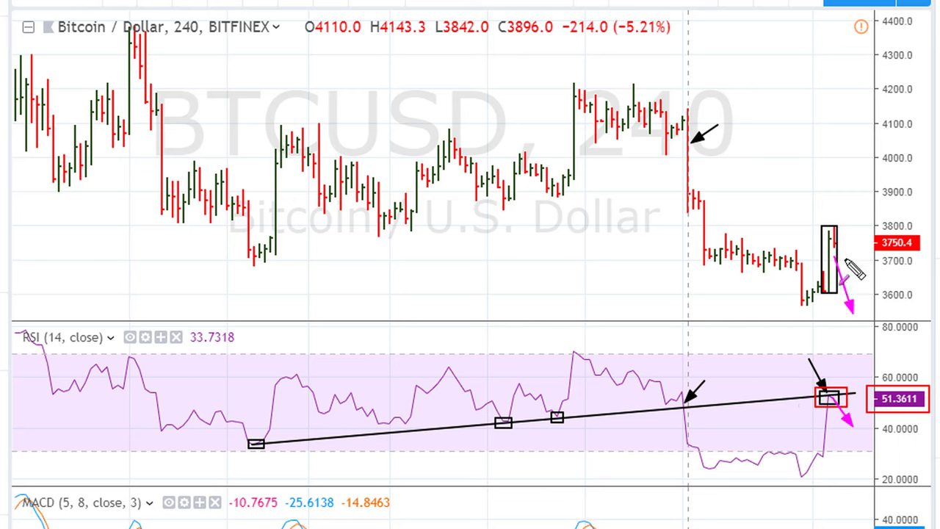
{"action": "left_click_drag", "start_coordinate": [839, 259], "coordinate": [868, 319]}
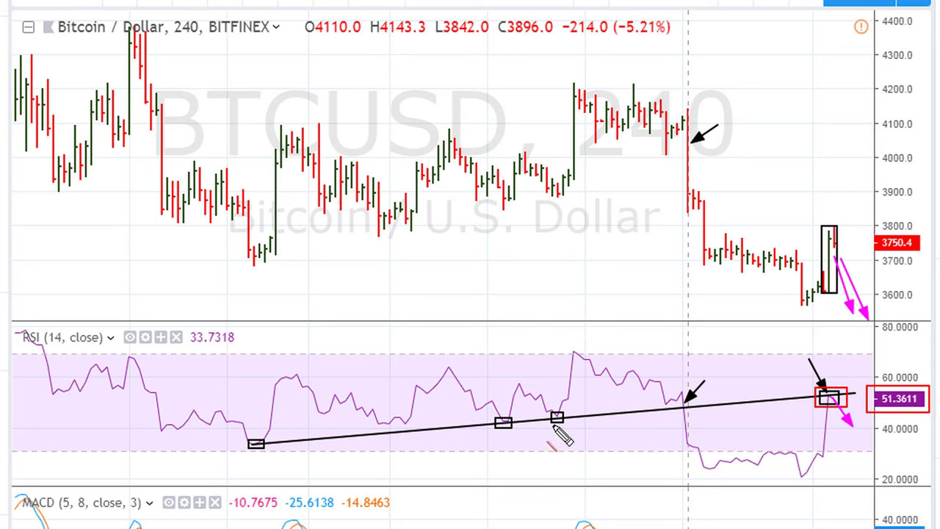
{"action": "left_click_drag", "start_coordinate": [558, 416], "coordinate": [687, 402]}
{"action": "mouse_move", "coordinate": [557, 417]}
{"action": "left_mouse_down"}
{"action": "mouse_move", "coordinate": [690, 401]}
{"action": "mouse_move", "coordinate": [693, 410]}
{"action": "left_mouse_up"}
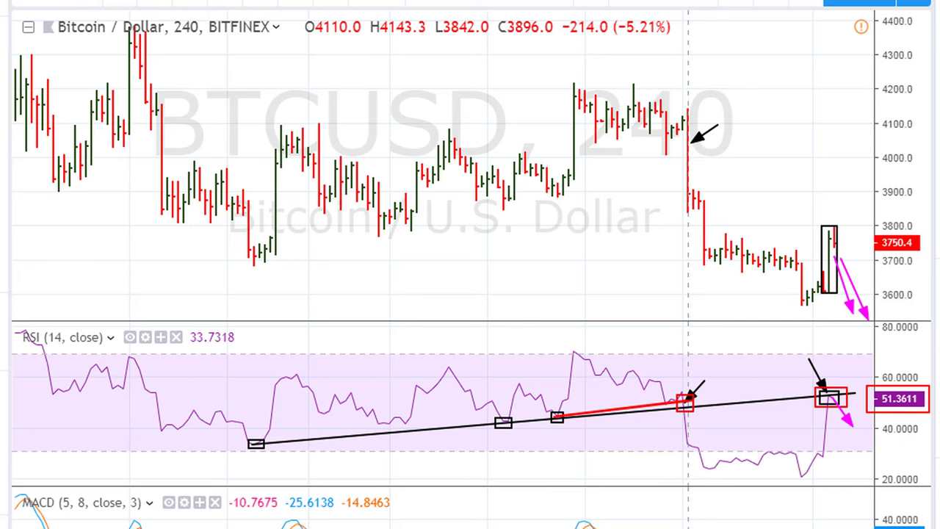
Draw red arrows pointing at the RSI trendline break and at the price drop
{"action": "left_click_drag", "start_coordinate": [683, 355], "coordinate": [684, 389]}
{"action": "left_click_drag", "start_coordinate": [683, 350], "coordinate": [683, 389]}
{"action": "left_click_drag", "start_coordinate": [736, 110], "coordinate": [690, 144]}
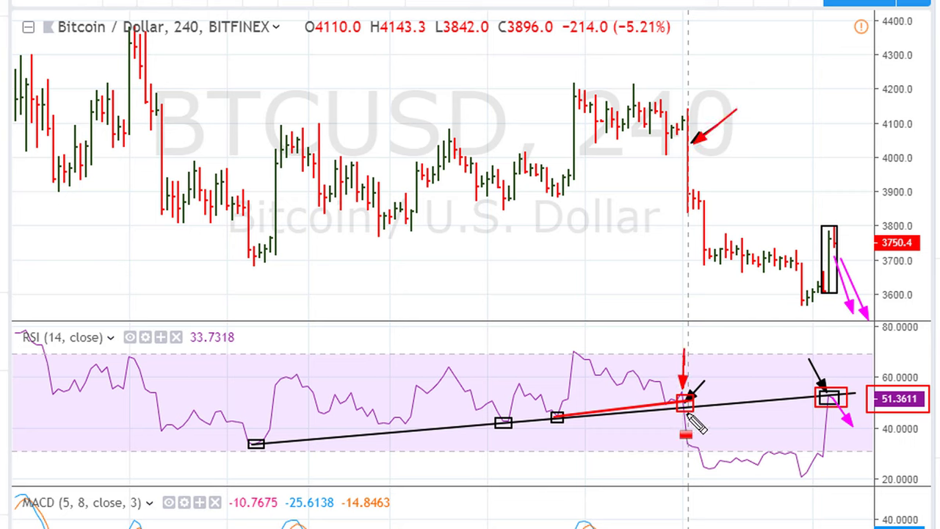
Add a red level line from the break to the retest box with red arrows into it, plus green upward arrows
{"action": "left_click_drag", "start_coordinate": [689, 400], "coordinate": [863, 402]}
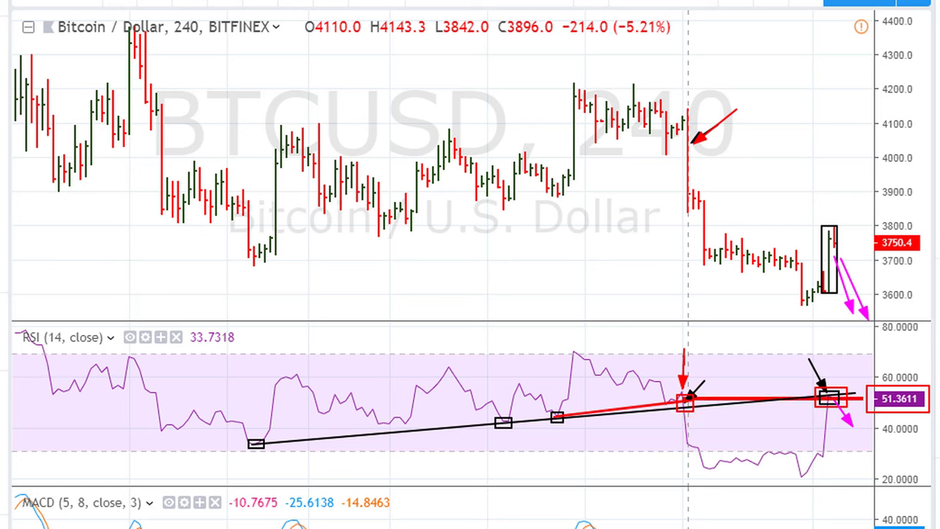
{"action": "left_click_drag", "start_coordinate": [850, 358], "coordinate": [835, 389]}
{"action": "left_click_drag", "start_coordinate": [832, 343], "coordinate": [834, 387]}
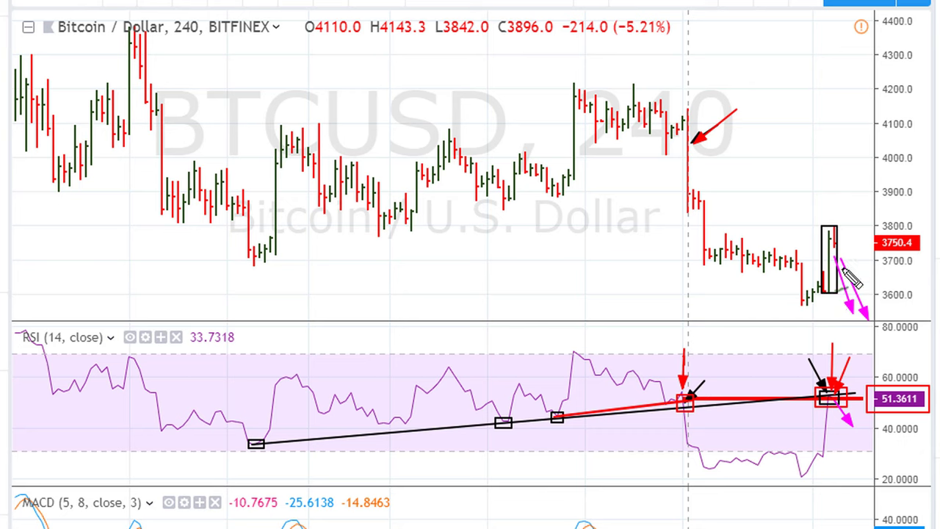
{"action": "mouse_move", "coordinate": [842, 246]}
{"action": "left_mouse_down"}
{"action": "mouse_move", "coordinate": [850, 182]}
{"action": "mouse_move", "coordinate": [856, 191]}
{"action": "left_mouse_up"}
{"action": "mouse_move", "coordinate": [836, 403]}
{"action": "left_mouse_down"}
{"action": "mouse_move", "coordinate": [852, 356]}
{"action": "mouse_move", "coordinate": [856, 365]}
{"action": "left_mouse_up"}
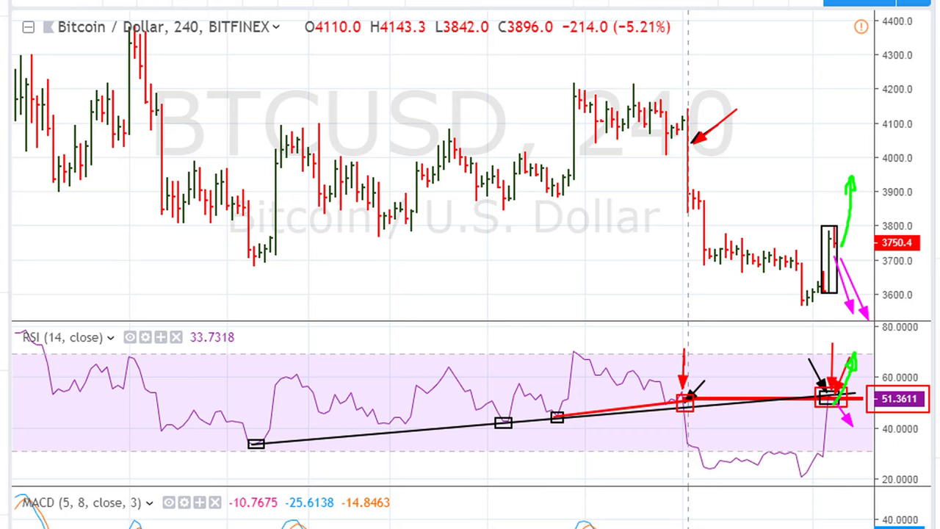
Add a final upward arrow from the RSI retest, then clear every drawn annotation from the chart
{"action": "left_click_drag", "start_coordinate": [854, 252], "coordinate": [871, 297]}
{"action": "left_click_drag", "start_coordinate": [855, 378], "coordinate": [884, 441]}
{"action": "key", "text": "Escape"}
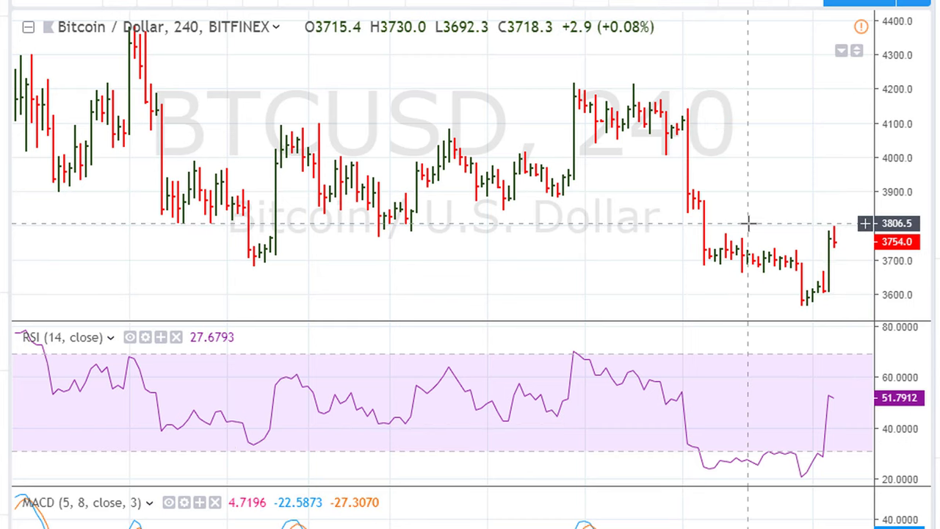